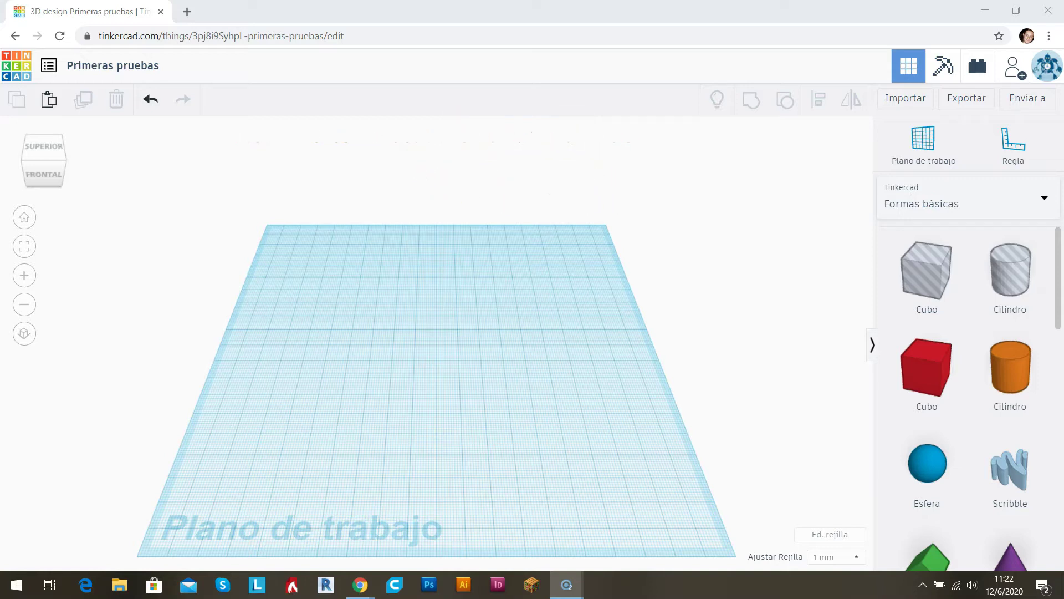
Place two solid cubes side by side on the workplane and put the ruler origin near its front-left corner.
left_click_drag(905, 364, 348, 354)
left_click_drag(929, 373, 481, 348)
left_click(1012, 145)
left_click(186, 519)
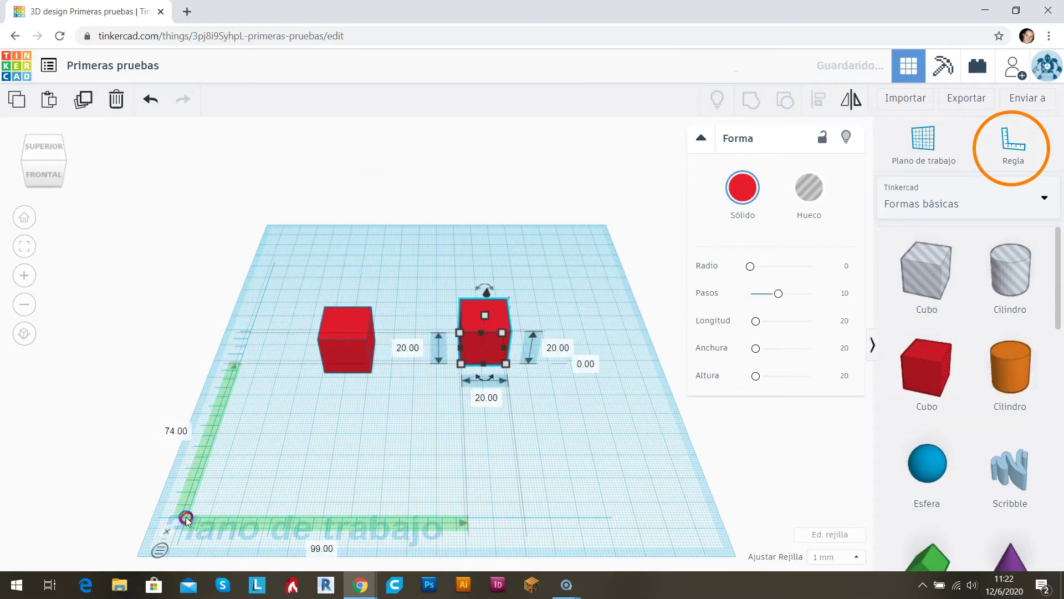
left_click(386, 442)
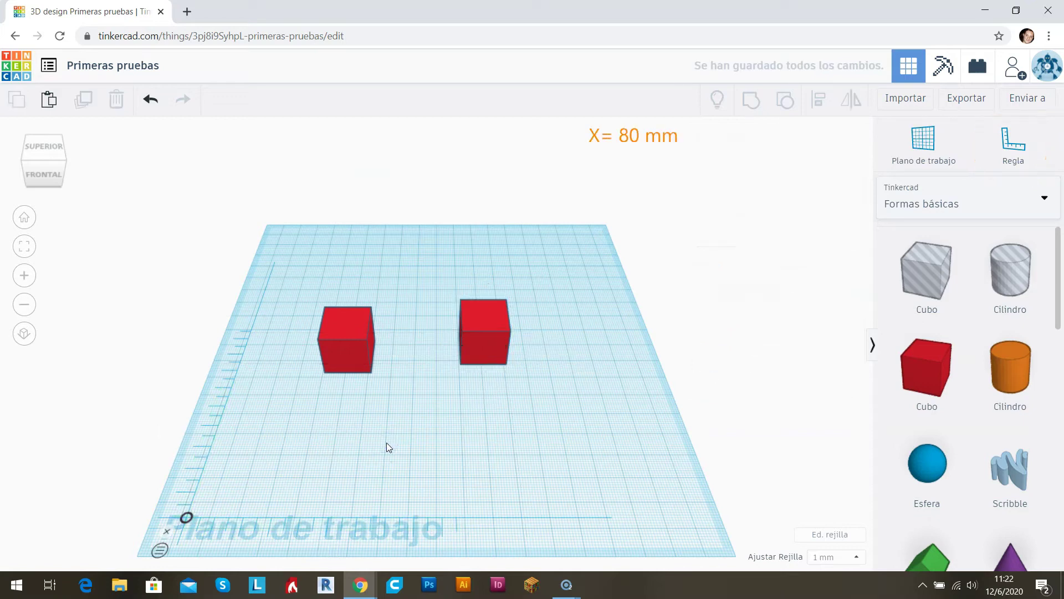
Resize the right cube to 80 mm in X, 100 mm in Y and 15 mm in Z, and move it toward the back.
left_click(464, 352)
left_click(489, 399)
type("80")
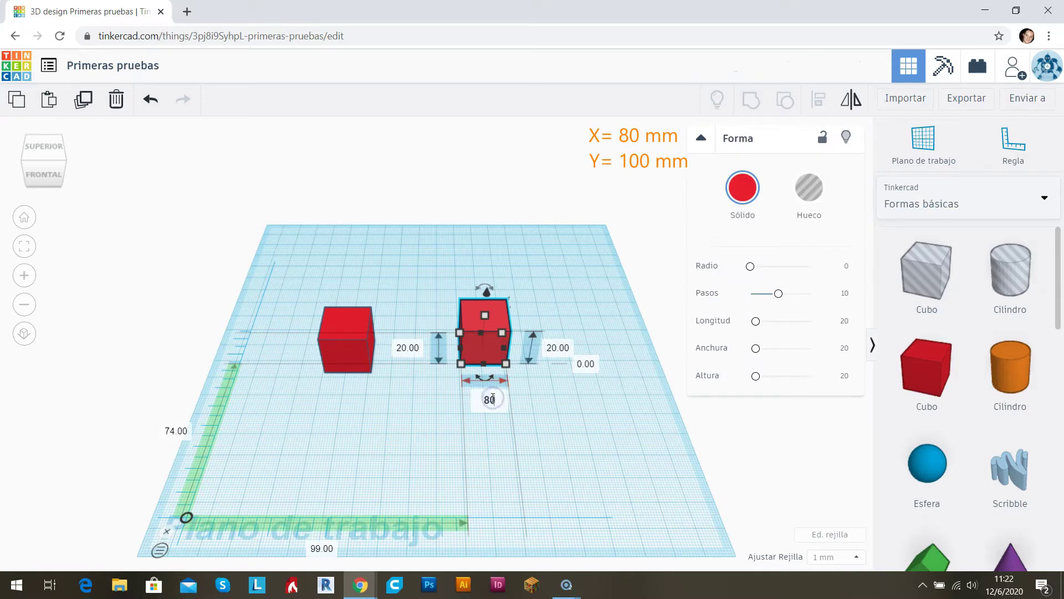
key("Return")
type("100")
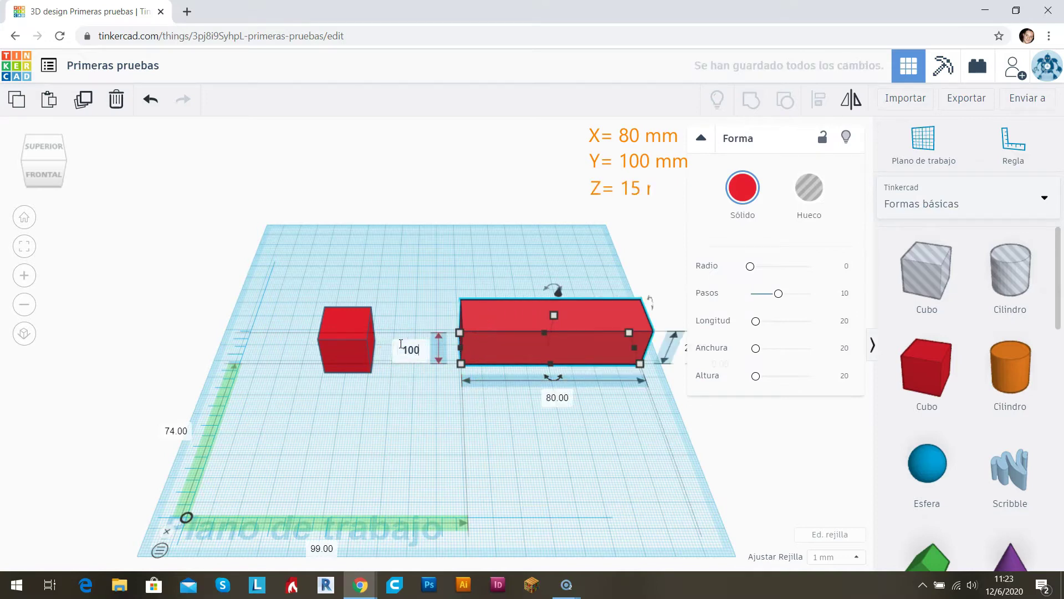
key("Return")
left_click(653, 359)
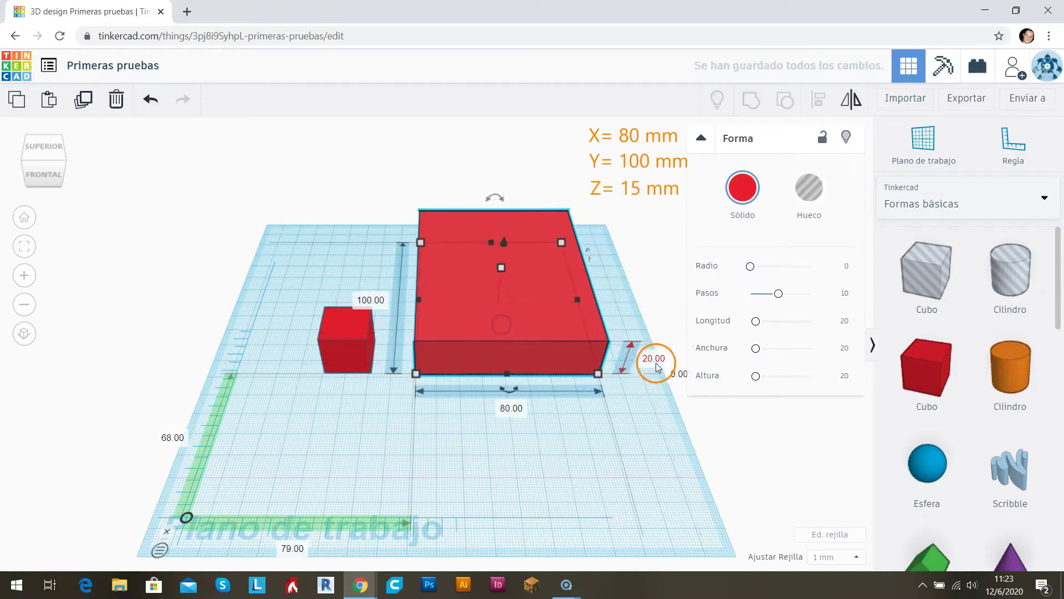
type("15")
key("Return")
left_click(532, 451)
left_click(467, 281)
left_click(464, 402)
Resize the left cube to 70 mm in X, 90 mm in Y and 40 mm in Z, and move it back beside the flat box.
left_click(341, 351)
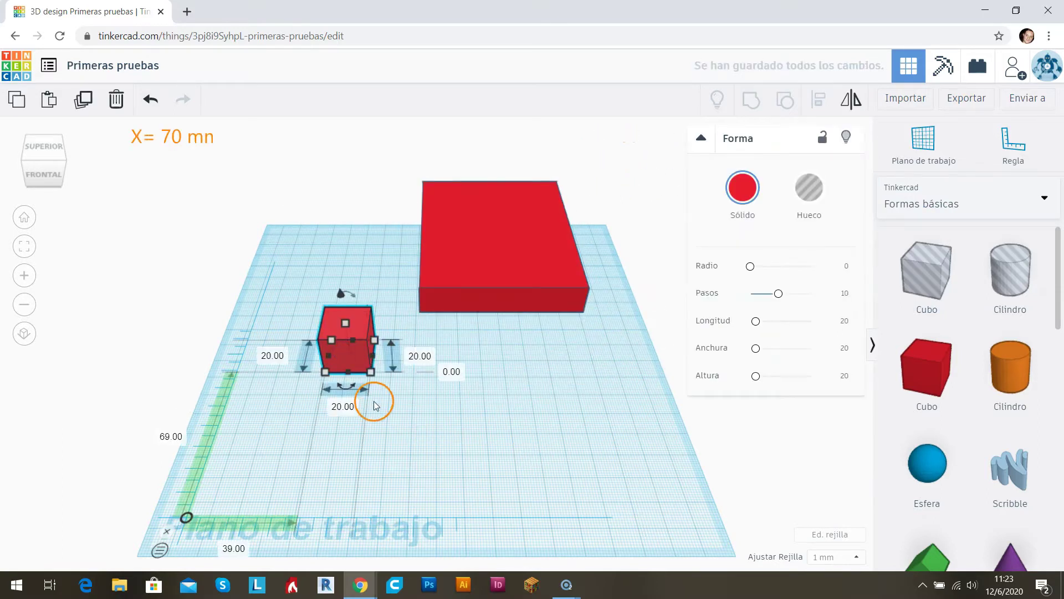
left_click(343, 407)
type("70")
key("Return")
left_click(271, 356)
type("90")
key("Return")
left_click(535, 356)
type("40")
key("Return")
left_click_drag(468, 351, 359, 282)
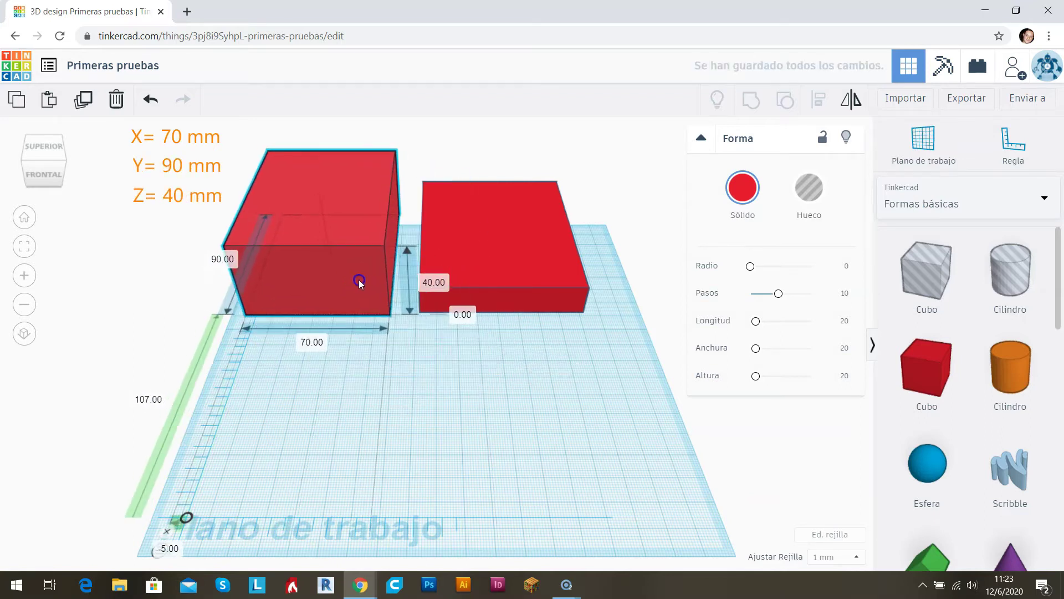
left_click(449, 404)
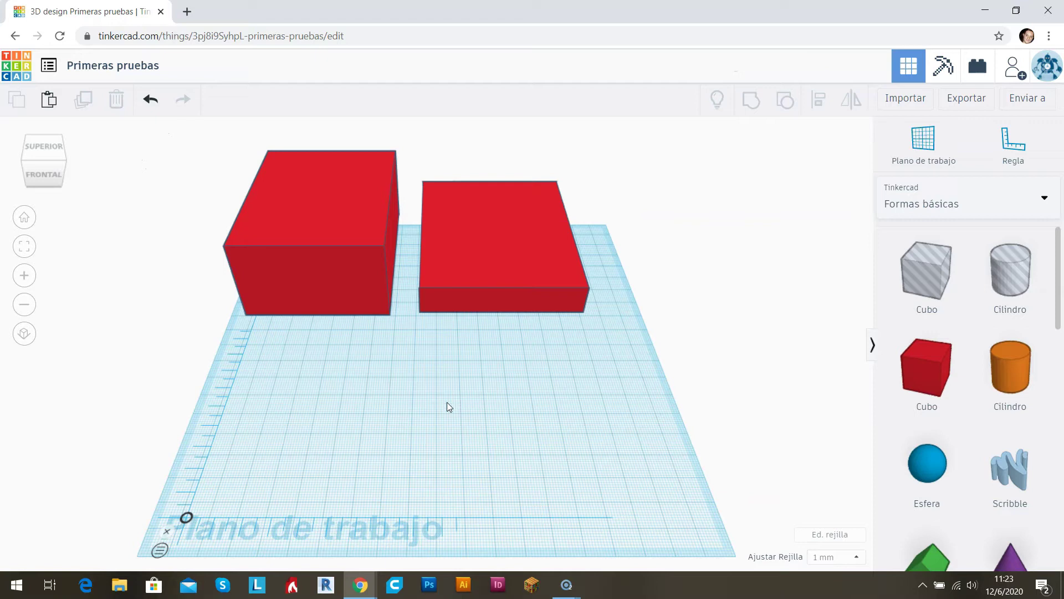
Collapse and reopen the taller box's shape properties to examine its radius, steps, length, width and height settings.
left_click(284, 260)
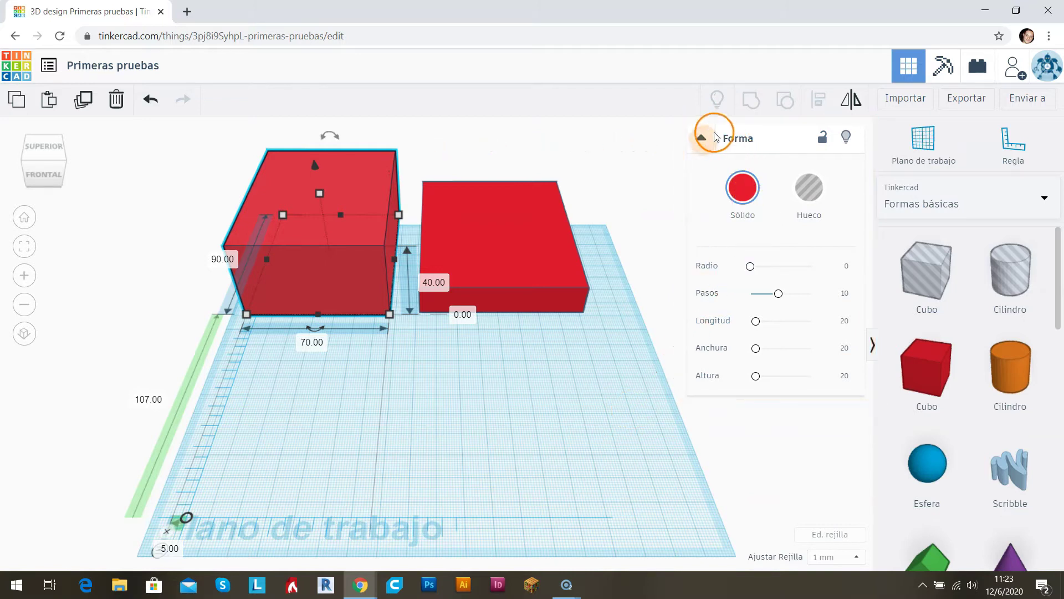
left_click(702, 138)
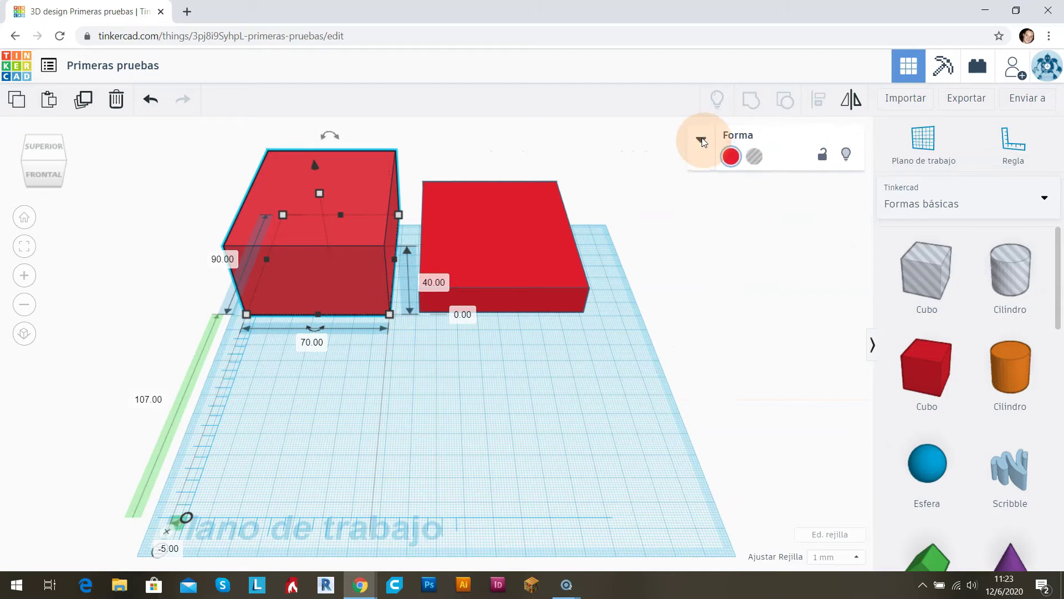
left_click(701, 138)
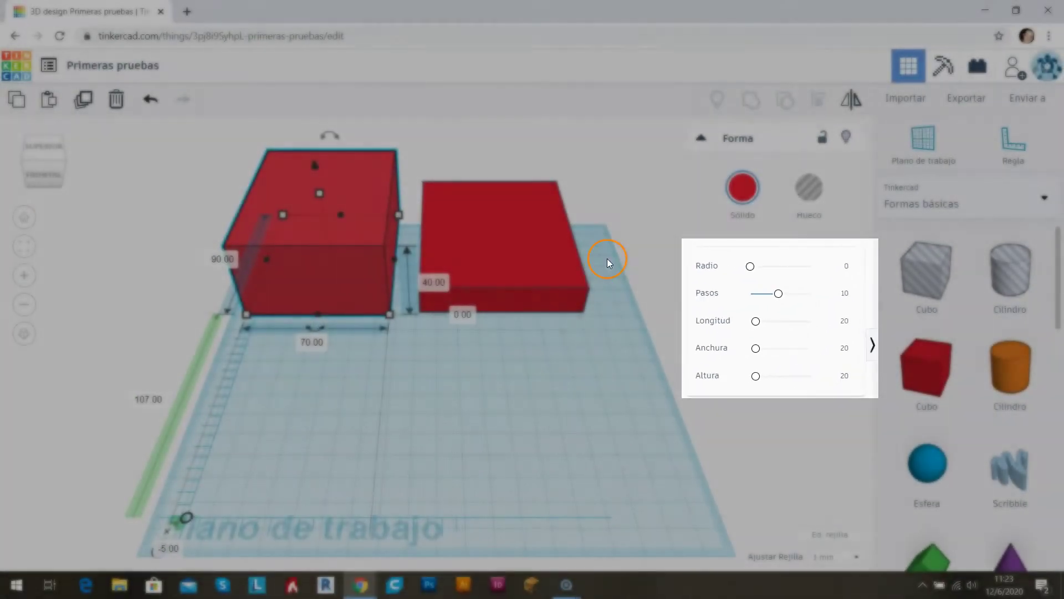
left_click(434, 317)
left_click(358, 297)
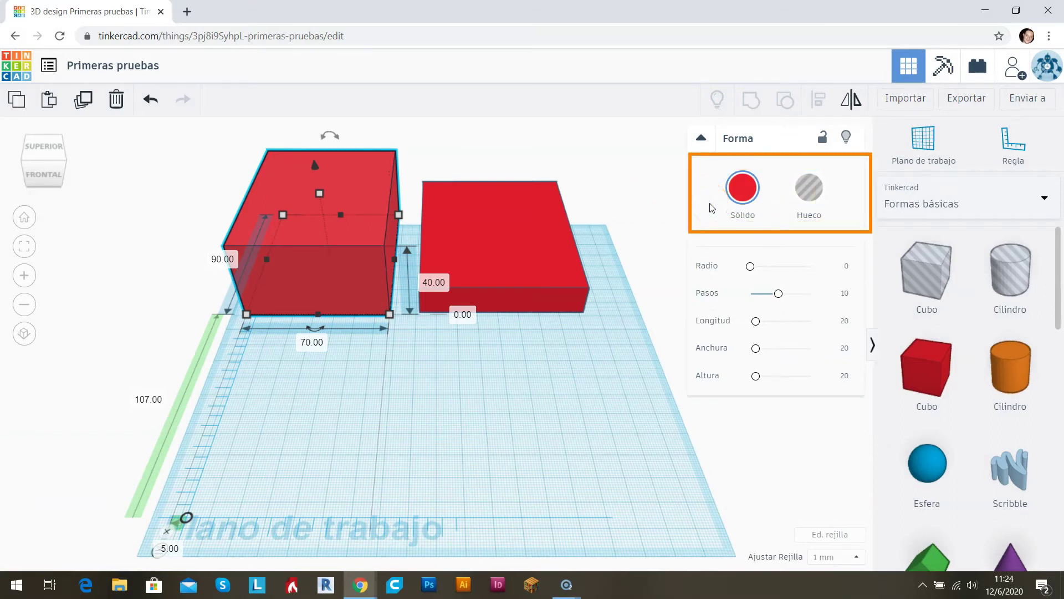
Try the transparent option on the taller box, leave it opaque and recolour the box bright yellow.
left_click(736, 196)
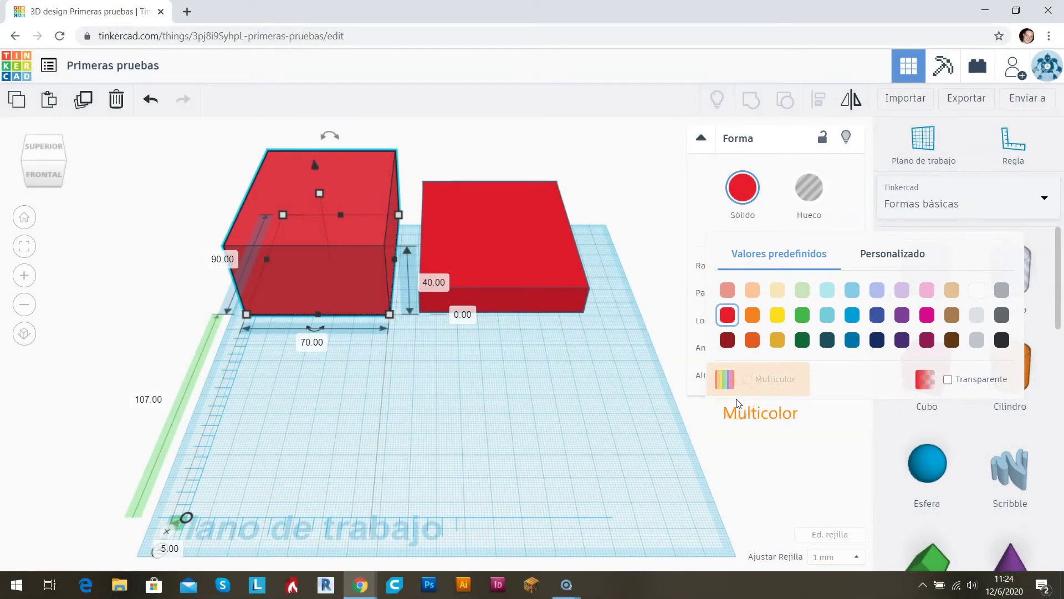
left_click(948, 380)
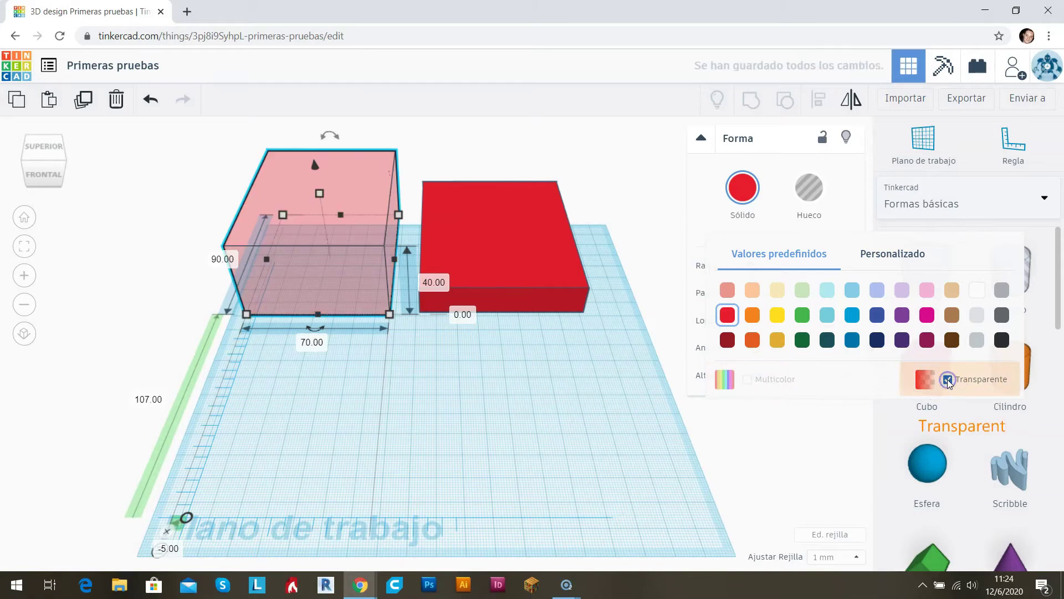
left_click(948, 379)
left_click(948, 380)
left_click(948, 379)
left_click(948, 380)
left_click(947, 379)
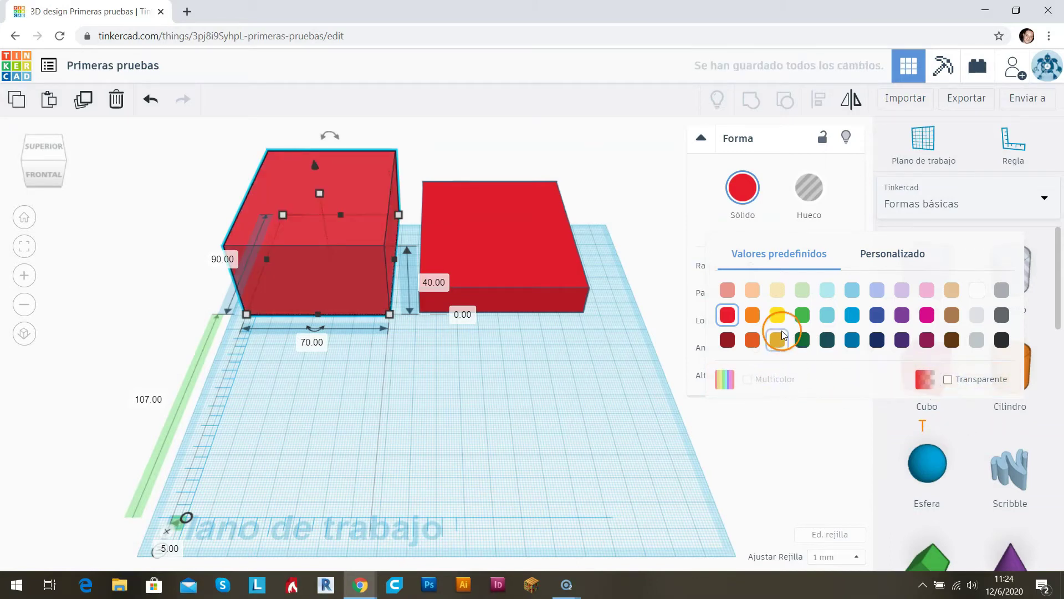
left_click(777, 316)
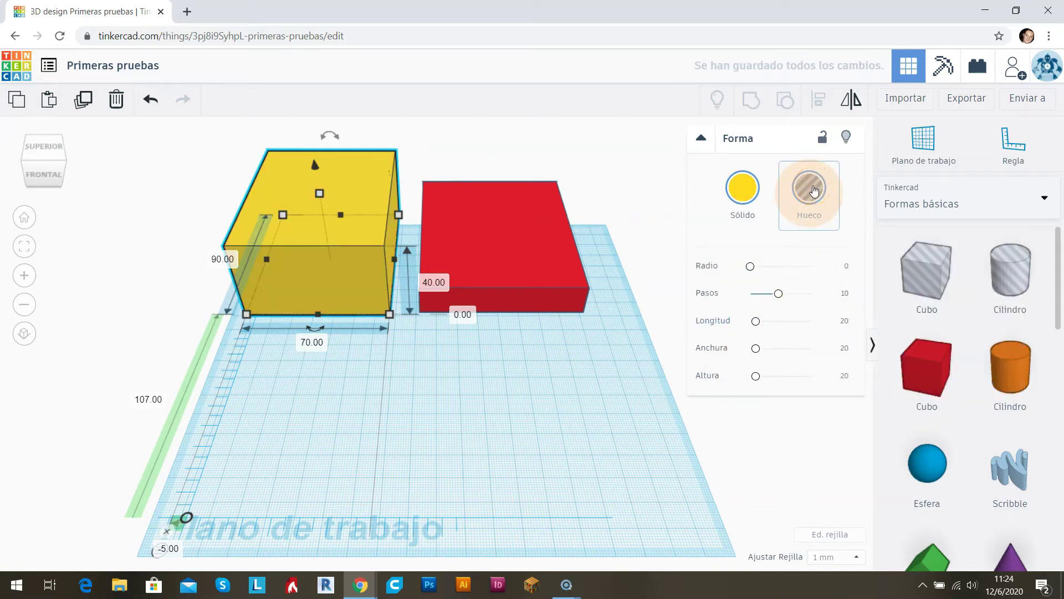
Try the hole property on the yellow box and return it to solid.
left_click(813, 190)
left_click(813, 190)
left_click(813, 191)
left_click(743, 194)
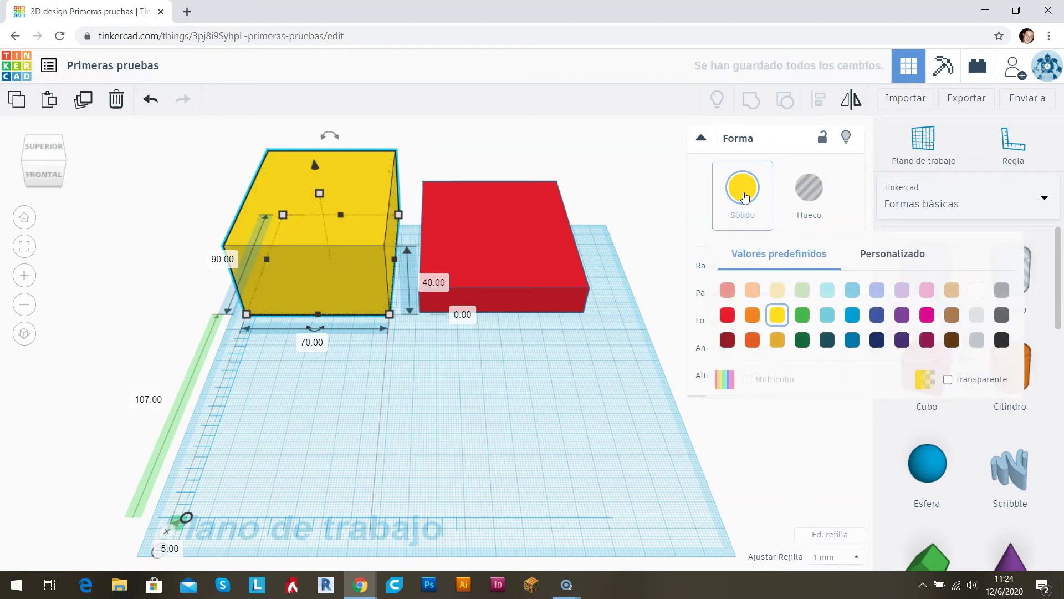
left_click(736, 199)
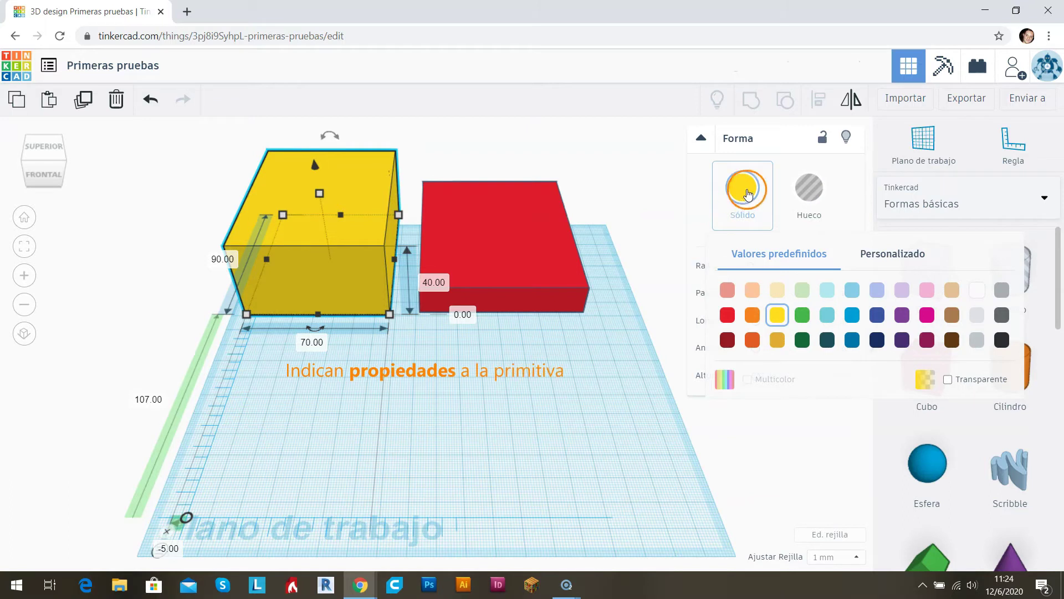
left_click(736, 198)
left_click(820, 202)
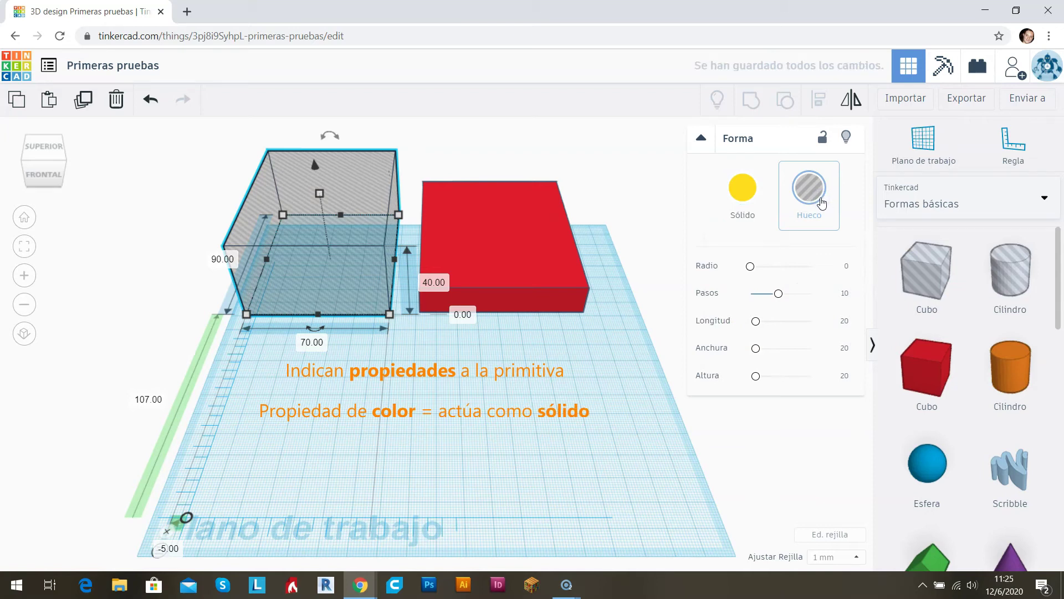
left_click(743, 188)
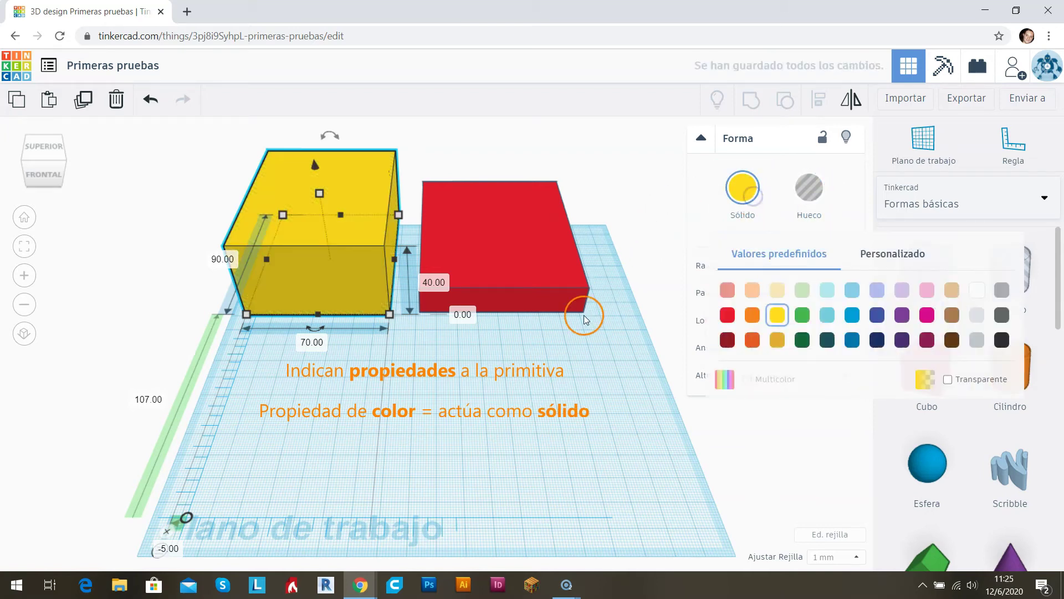
left_click(523, 394)
Move the red box and the yellow box forward on the workplane, keeping them apart.
right_click_drag(523, 393, 475, 401)
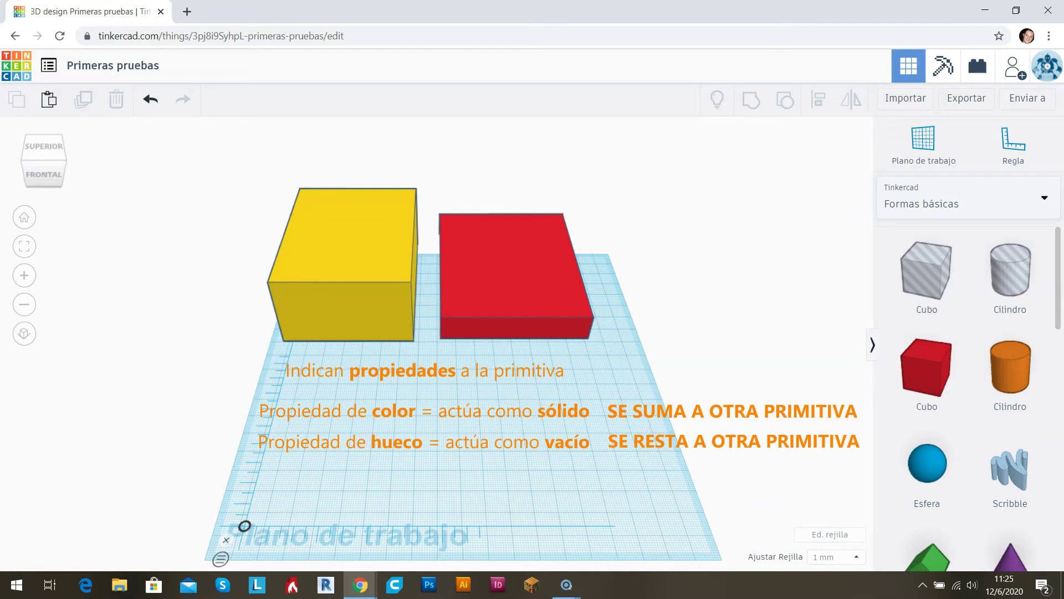
right_click_drag(421, 388, 514, 283)
left_click(514, 283)
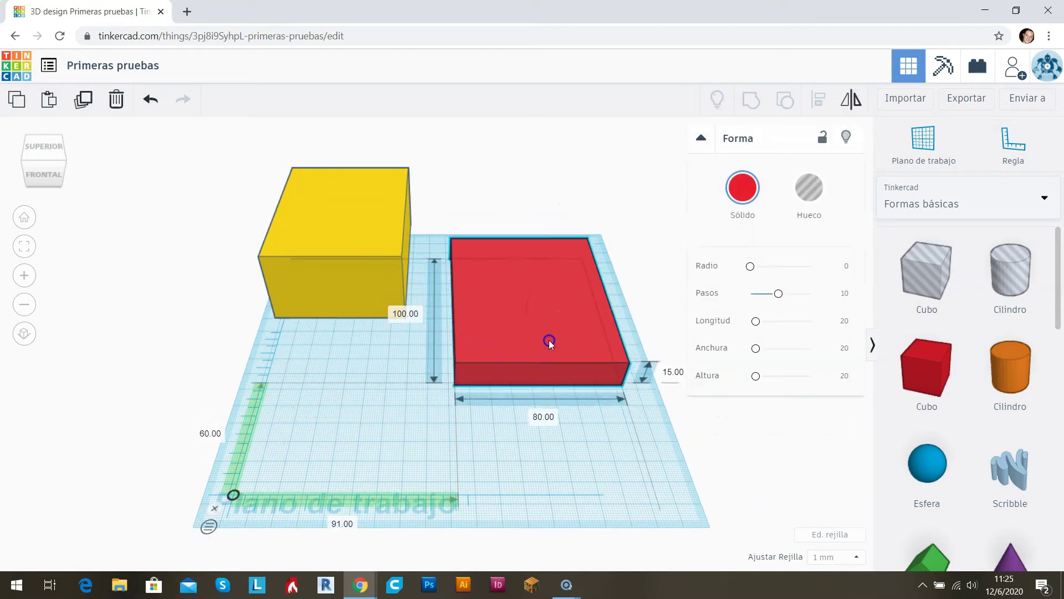
left_click_drag(377, 296, 327, 325)
left_click(426, 420)
Align the yellow and red boxes on their midpoints along the X and Y axes.
left_click_drag(582, 425, 274, 350)
left_click(819, 99)
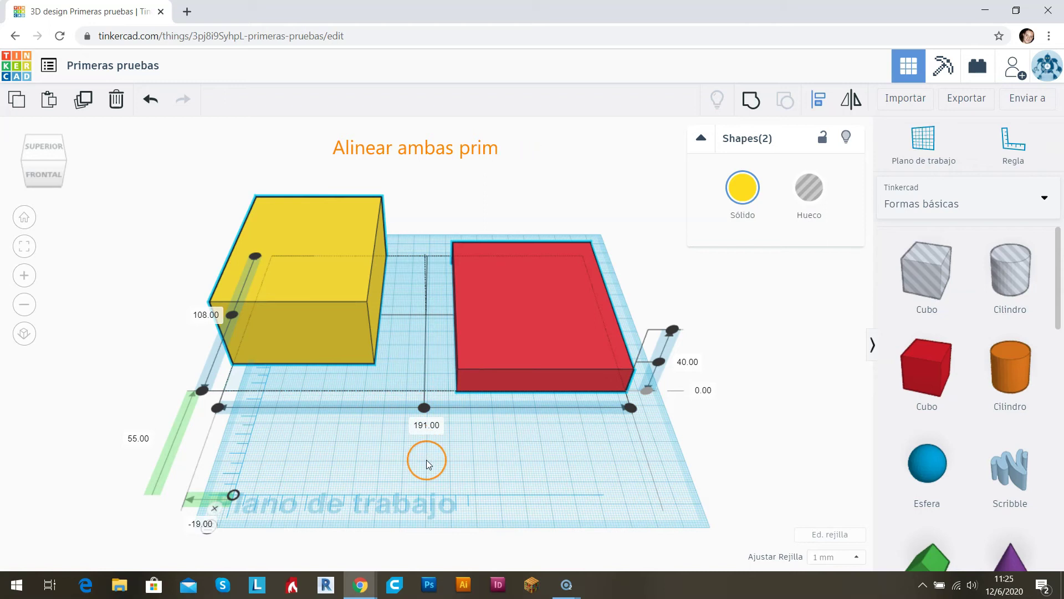
left_click(424, 408)
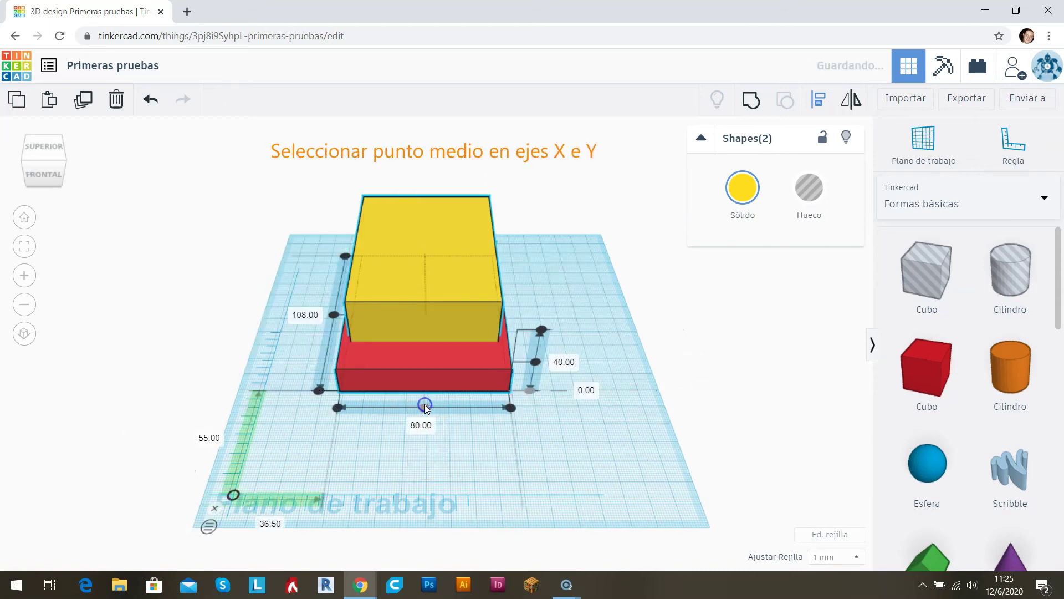
left_click(334, 315)
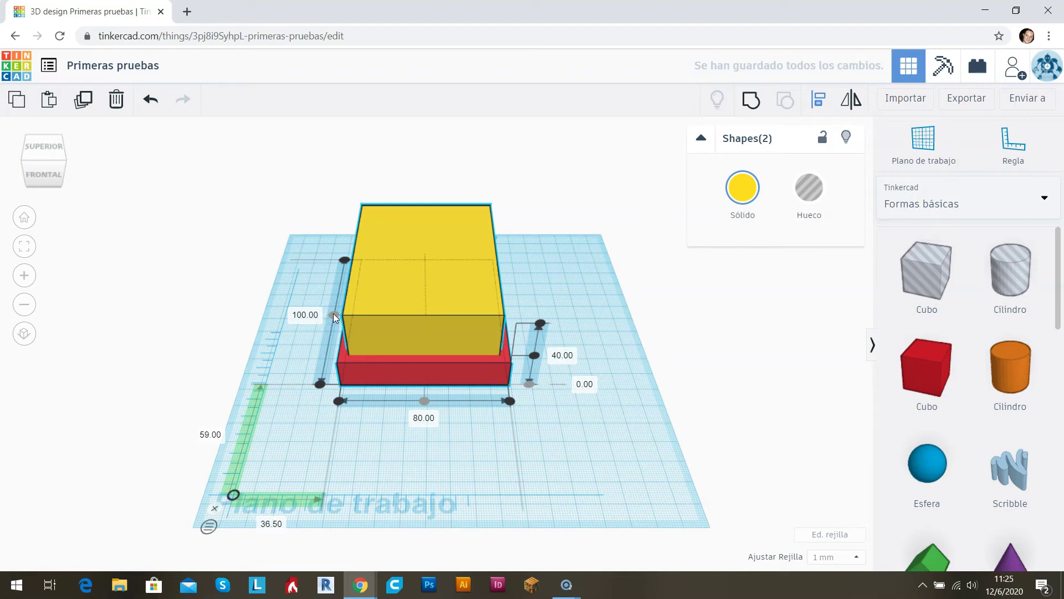
left_click(512, 418)
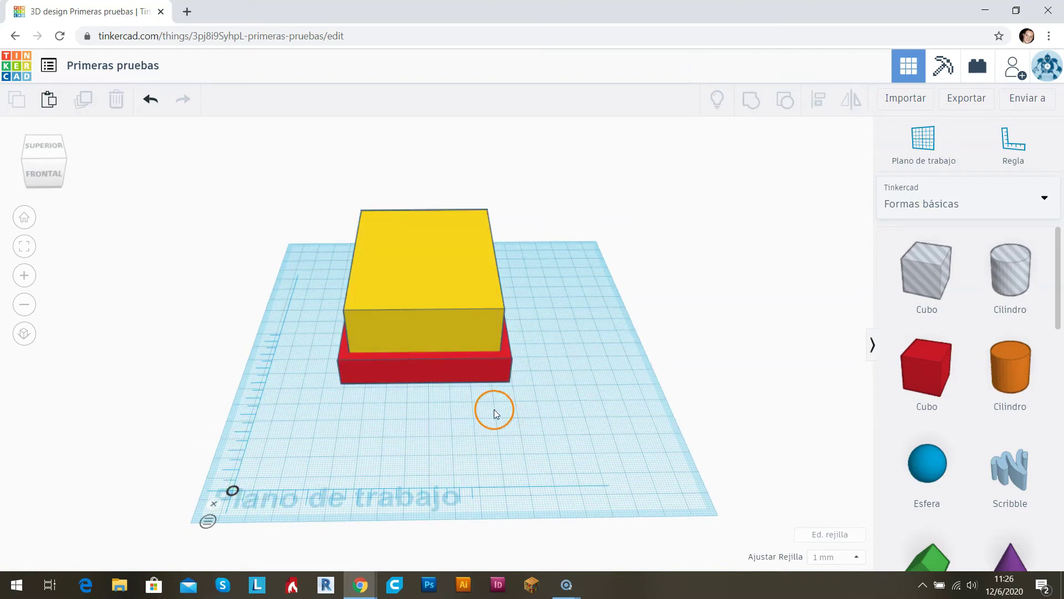
Move the aligned yellow and red boxes forward together and group them into one shape.
left_click_drag(428, 315, 429, 316)
mouse_move(463, 355)
left_mouse_down()
mouse_move(508, 278)
mouse_move(445, 371)
mouse_move(461, 367)
left_mouse_up()
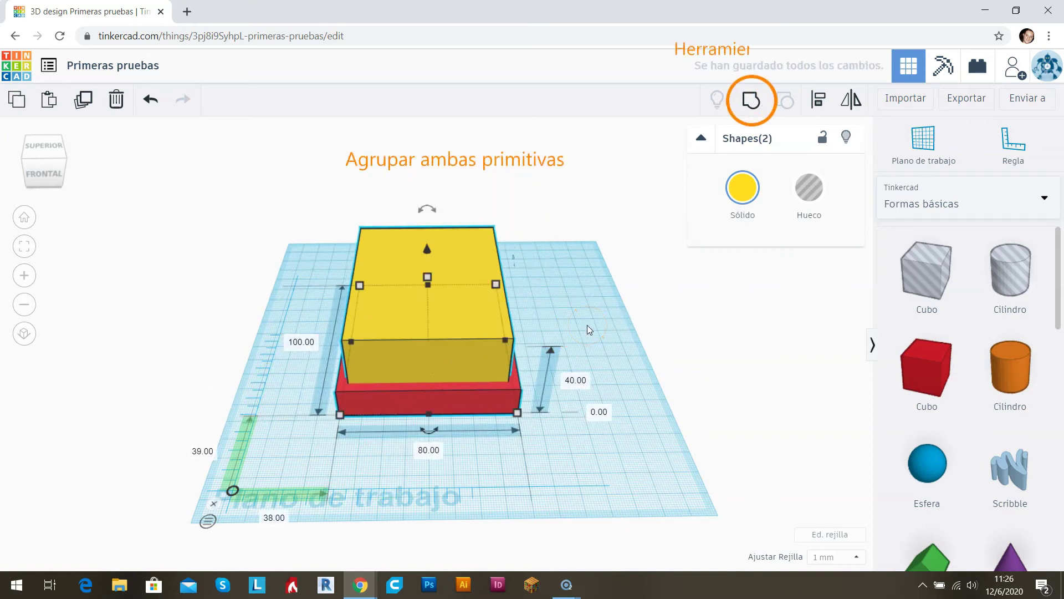
left_click(749, 101)
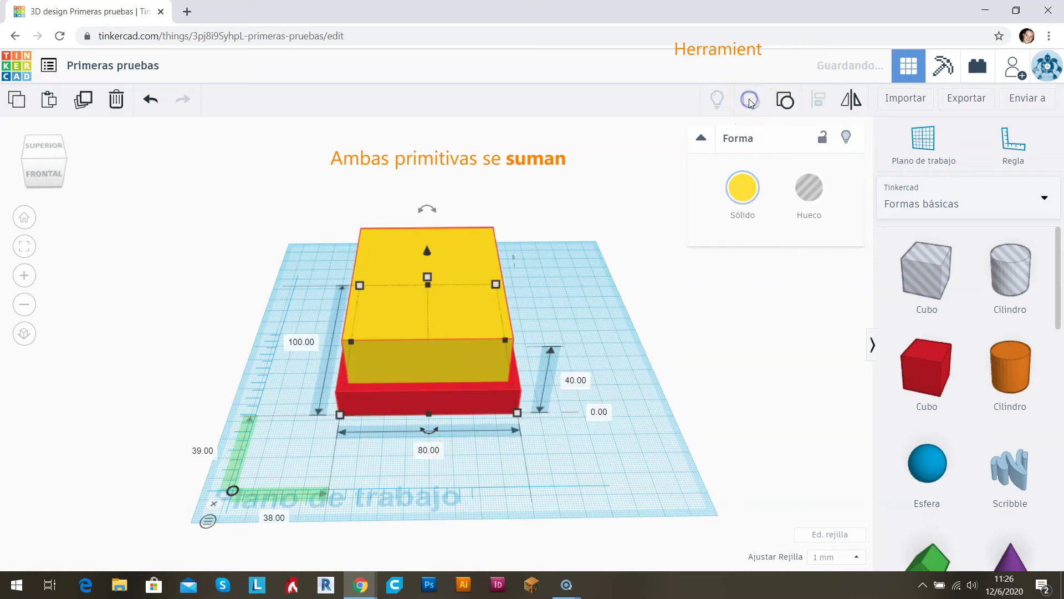
Move the grouped shape sideways across the workplane and back toward the ruler.
right_click_drag(561, 288, 554, 322)
left_click(556, 321)
mouse_move(468, 361)
left_mouse_down()
mouse_move(501, 380)
mouse_move(563, 358)
mouse_move(475, 357)
left_mouse_up()
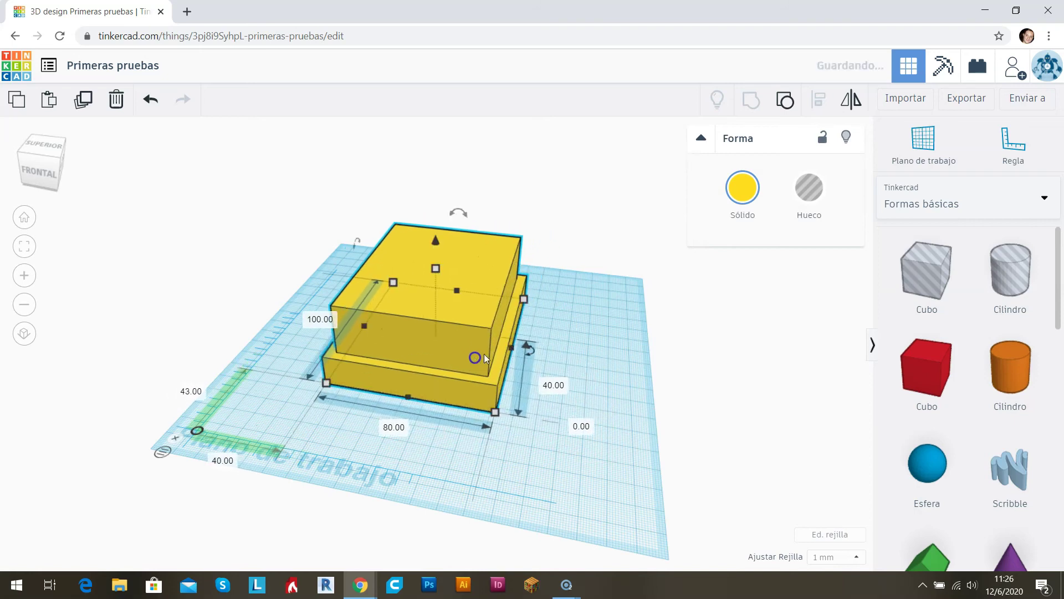
left_click_drag(462, 399, 547, 389)
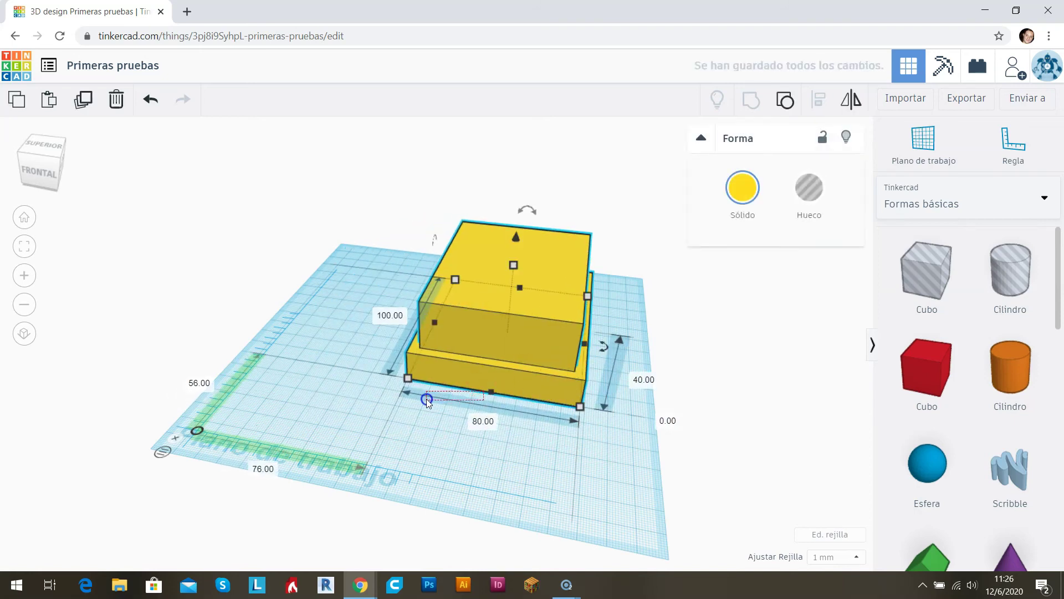
left_click_drag(497, 336, 428, 338)
Recolour the grouped shape red.
left_click(745, 187)
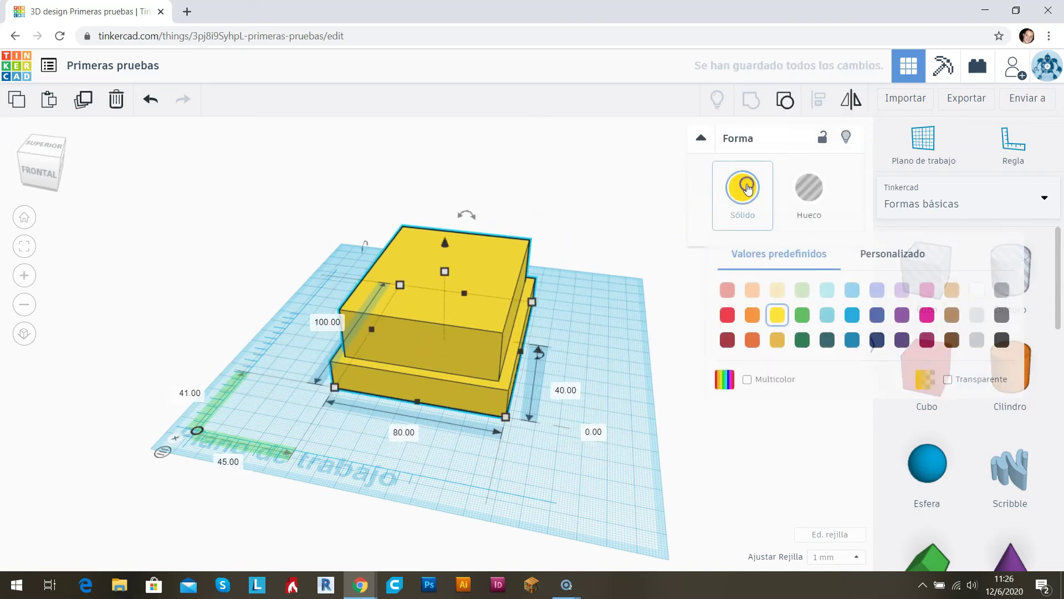
left_click(726, 314)
left_click(578, 422)
right_click_drag(578, 423, 523, 439)
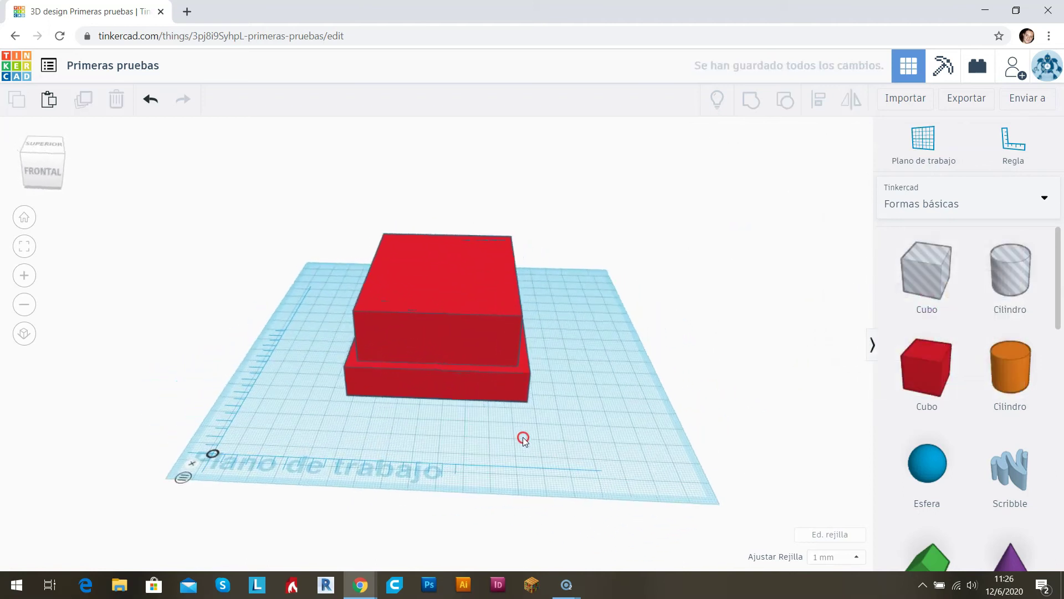
Ungroup the combined red shape into its two separate boxes.
left_click(467, 352)
right_click_drag(463, 403, 555, 401)
left_click(555, 401)
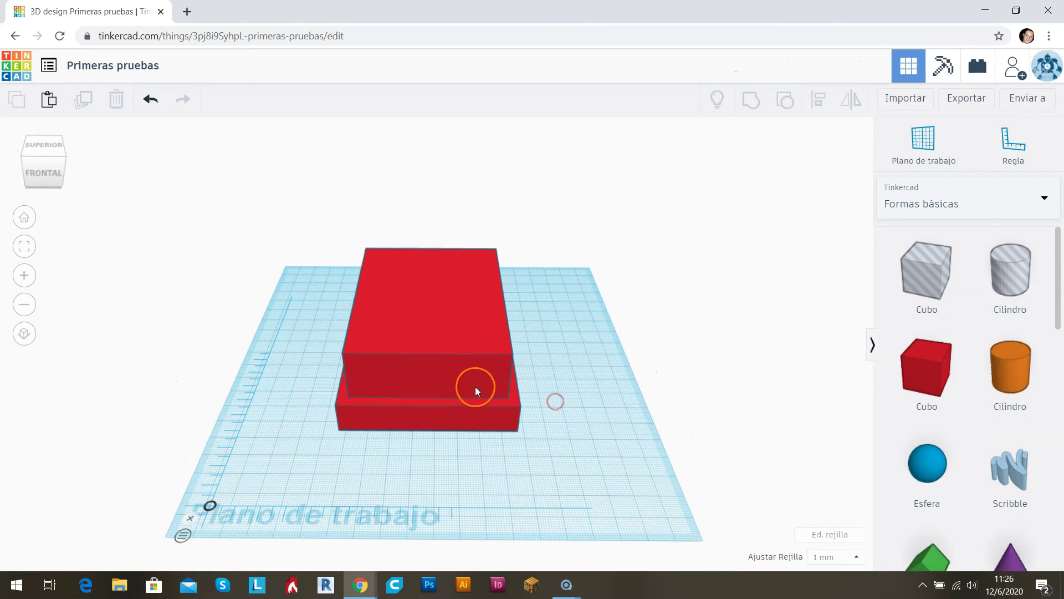
left_click(442, 382)
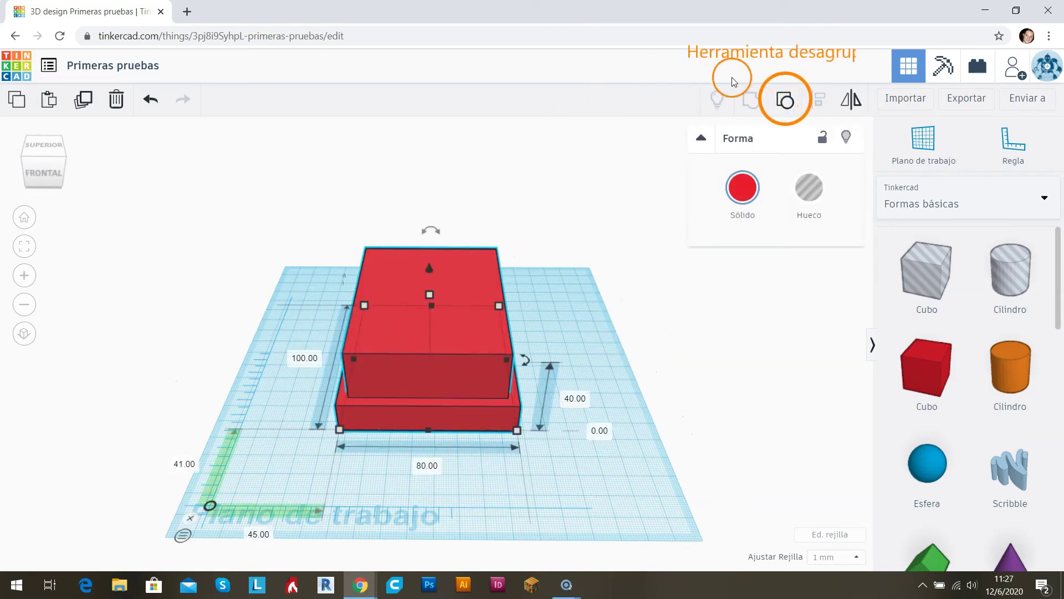
left_click(785, 103)
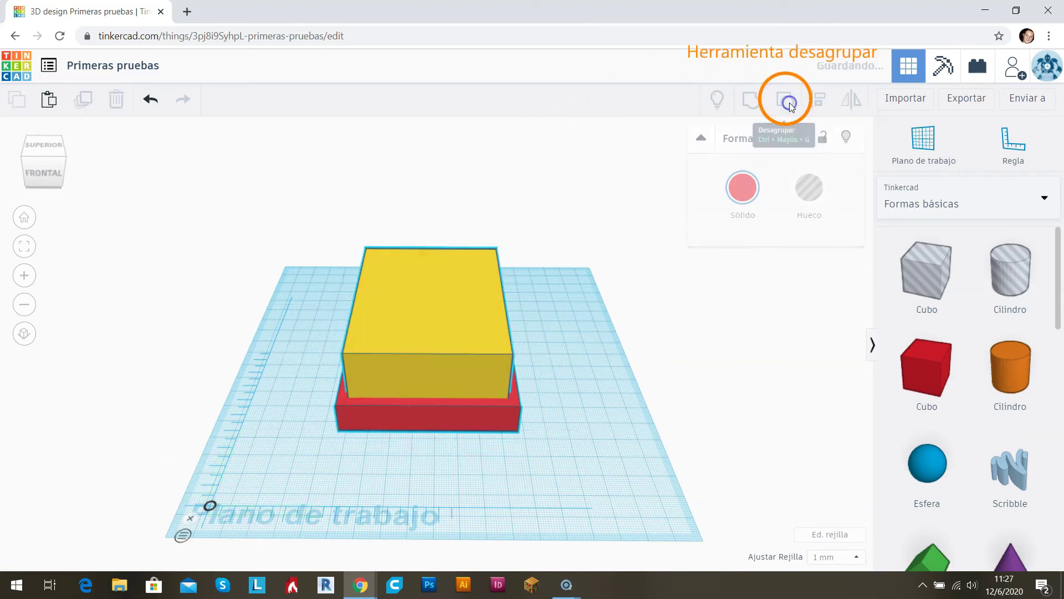
Move the yellow box off the red one to about 152 mm across and 131 mm back from the ruler's origin.
left_click(551, 285)
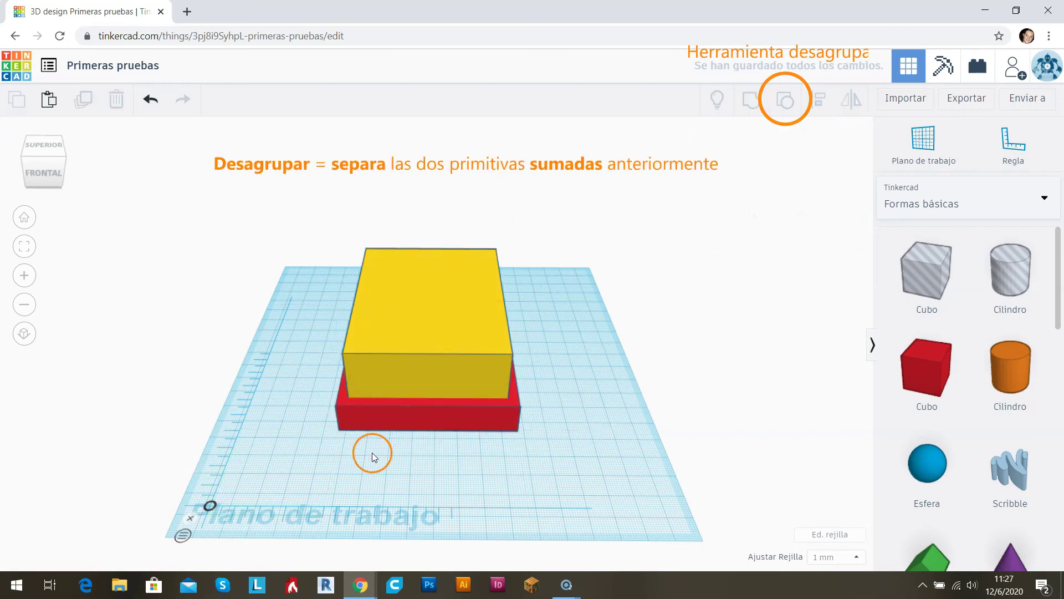
left_click_drag(443, 387, 630, 276)
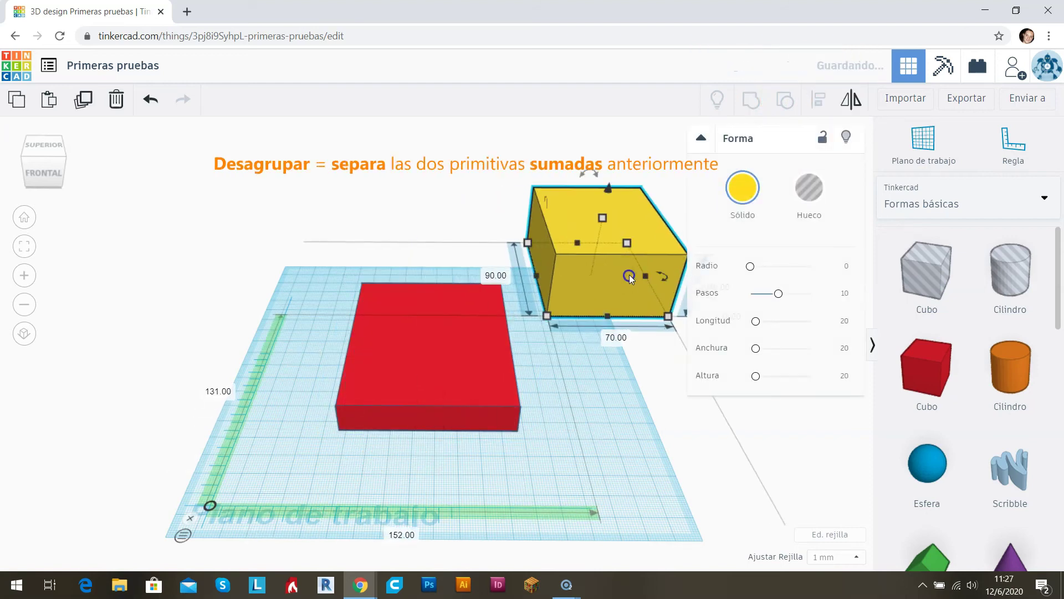
left_click(447, 487)
scroll(404, 499, "down", 3)
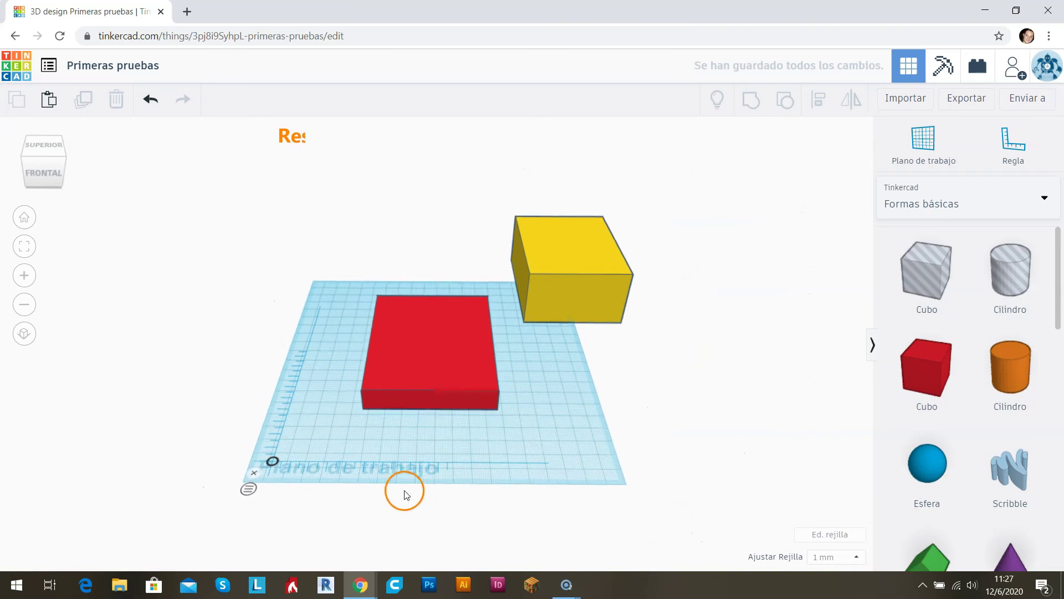
scroll(434, 460, "up", 2)
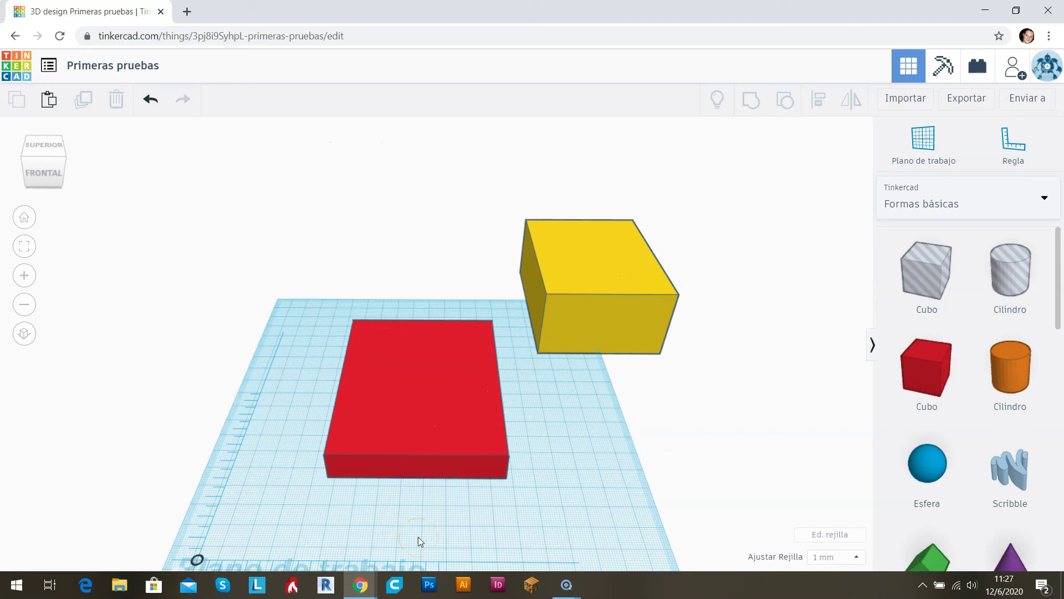
Select the yellow and red boxes together and align their centres across the width and depth of the workplane.
left_click(541, 480)
left_click_drag(590, 442, 465, 278)
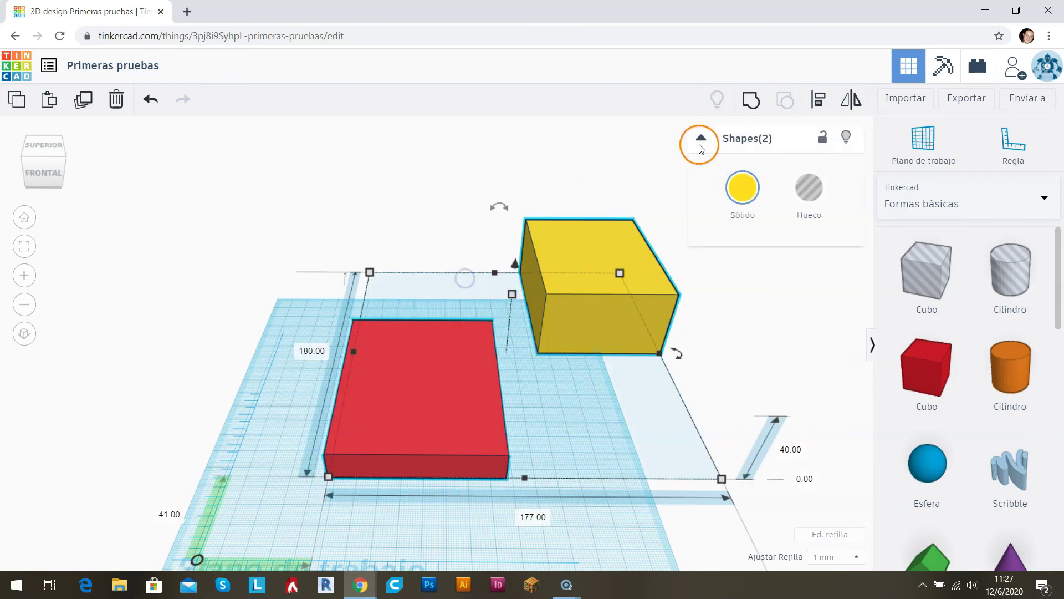
left_click(819, 99)
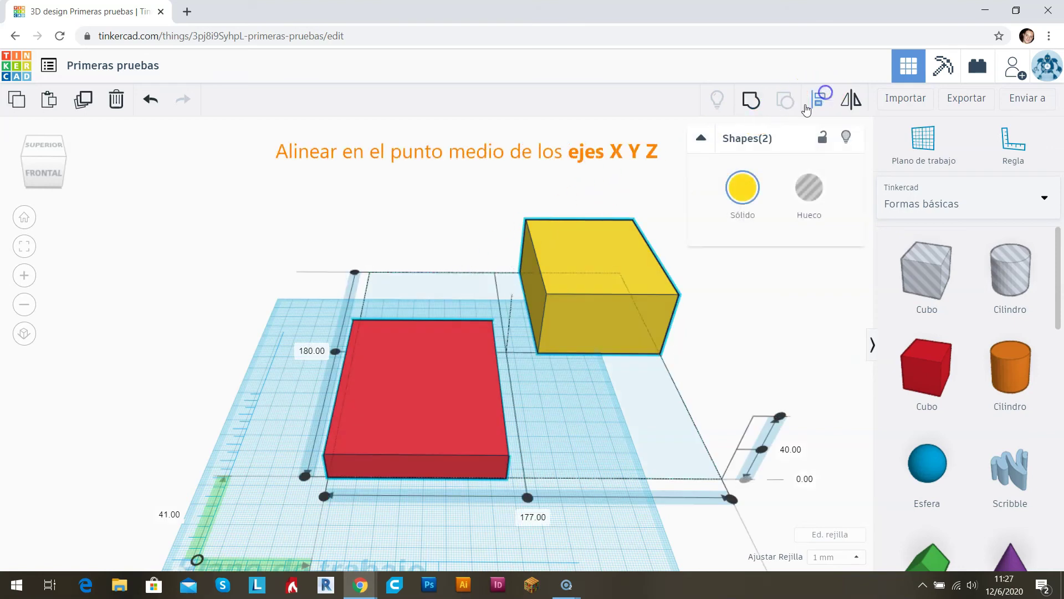
left_click(523, 500)
left_click(419, 352)
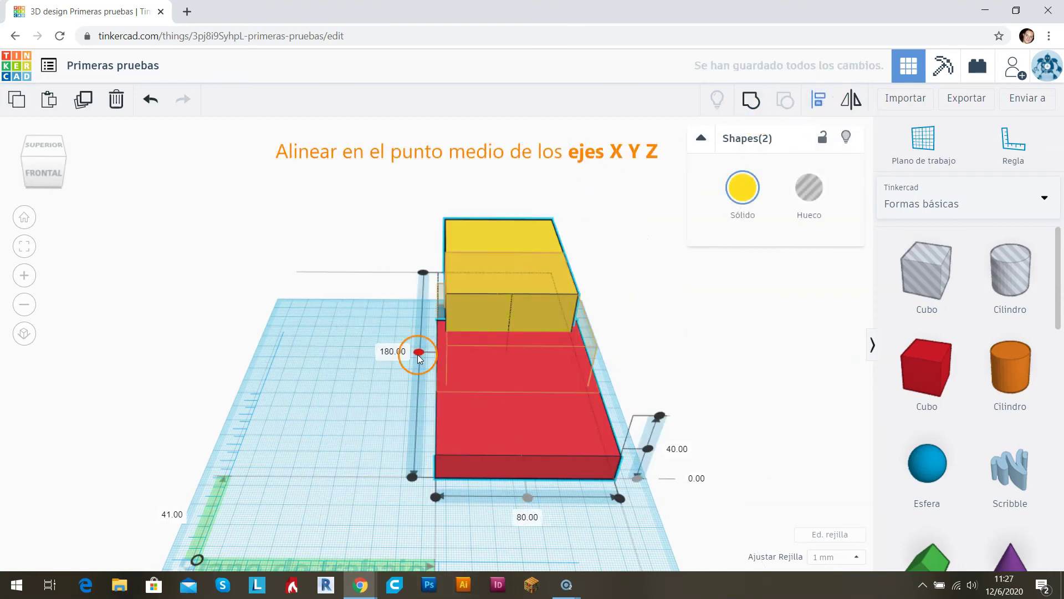
Align the two boxes at their vertical midpoints so the yellow box passes through the red one.
right_click_drag(368, 429, 375, 471)
left_click(514, 401)
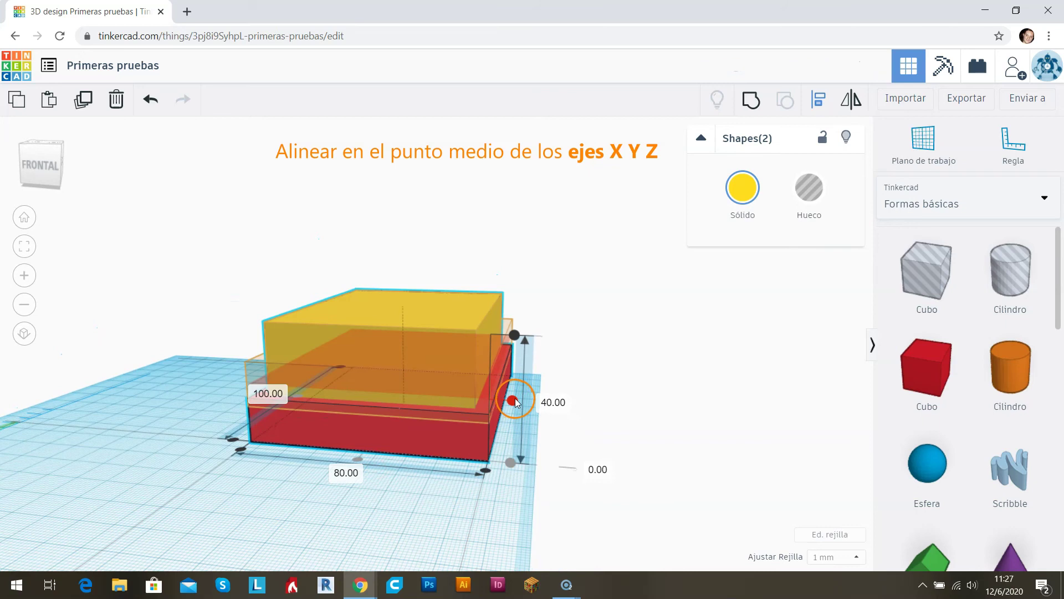
left_click(514, 398)
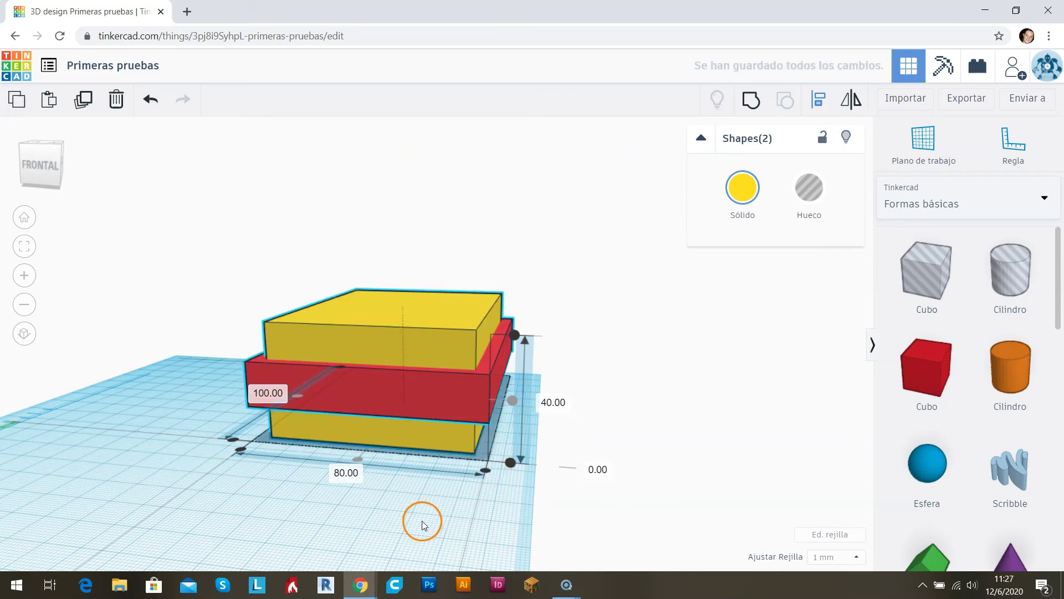
Turn the yellow box into a hole (Hueco) and deselect it.
right_click_drag(264, 537, 363, 427)
left_click(441, 357)
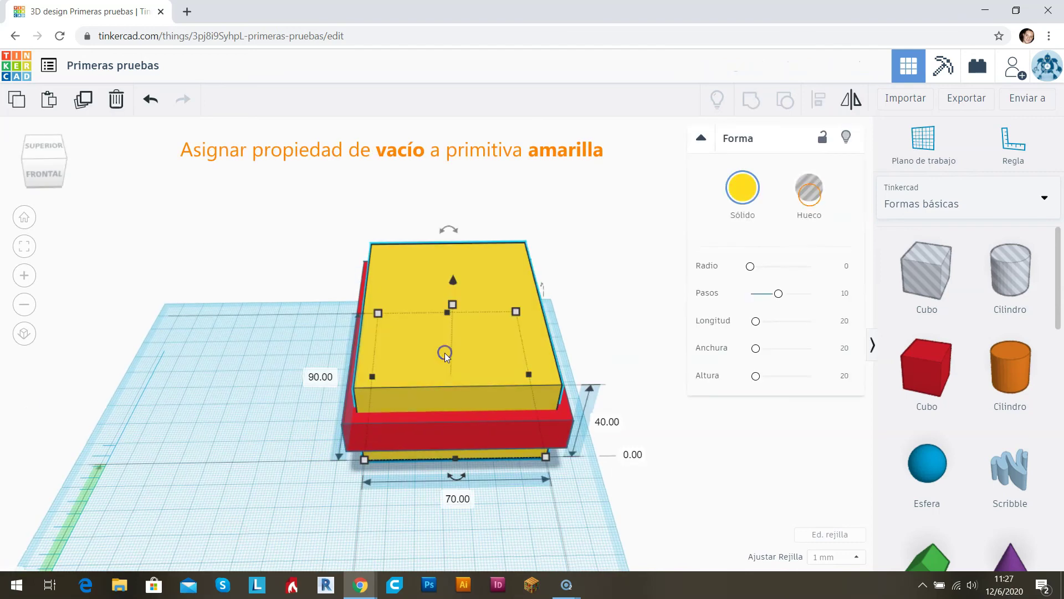
left_click(804, 190)
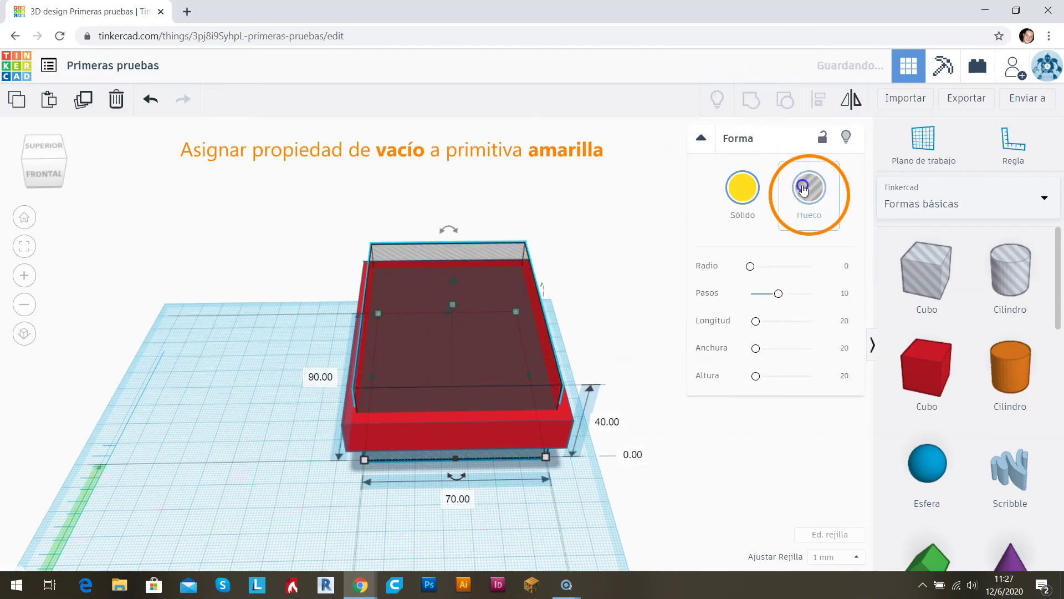
left_click(637, 294)
right_click_drag(627, 427, 627, 404)
scroll(499, 468, "down", 3)
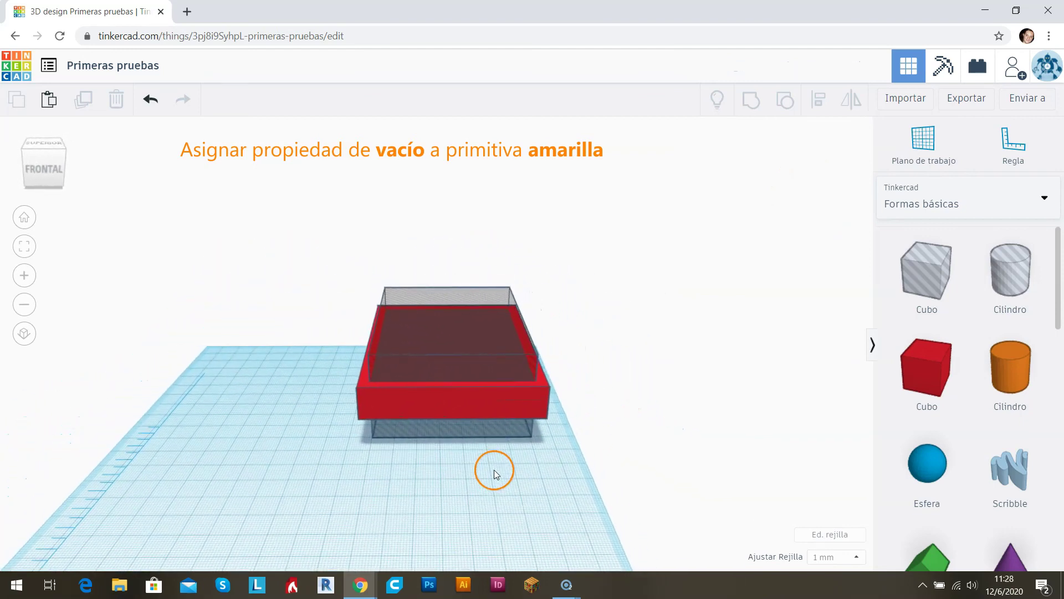
right_click_drag(460, 480, 430, 475)
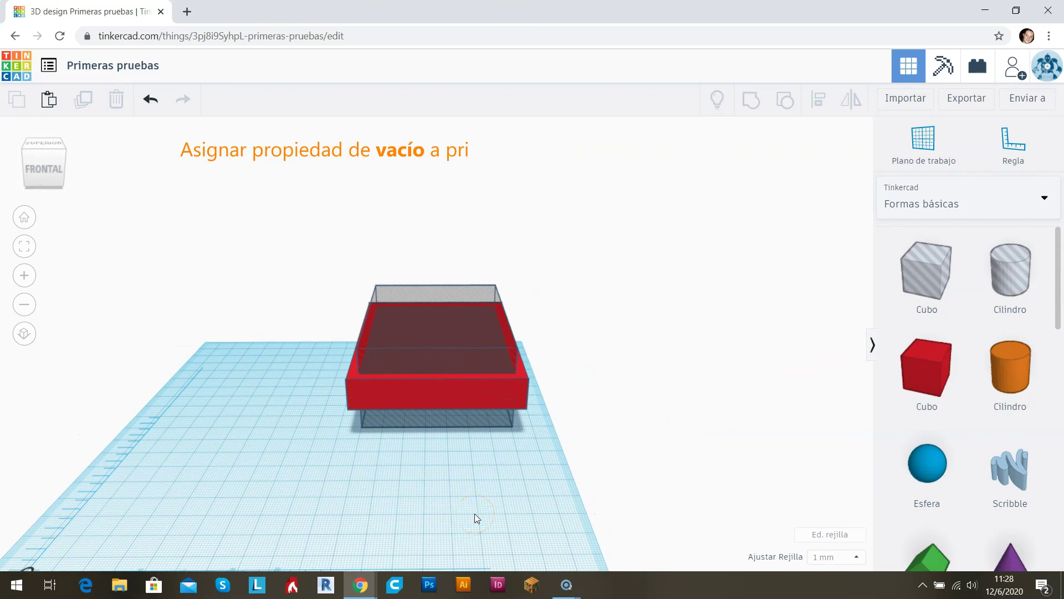
Group the hole box with the red solid to cut out a rectangular frame, and move the frame toward the middle of the workplane.
left_click_drag(554, 490, 424, 317)
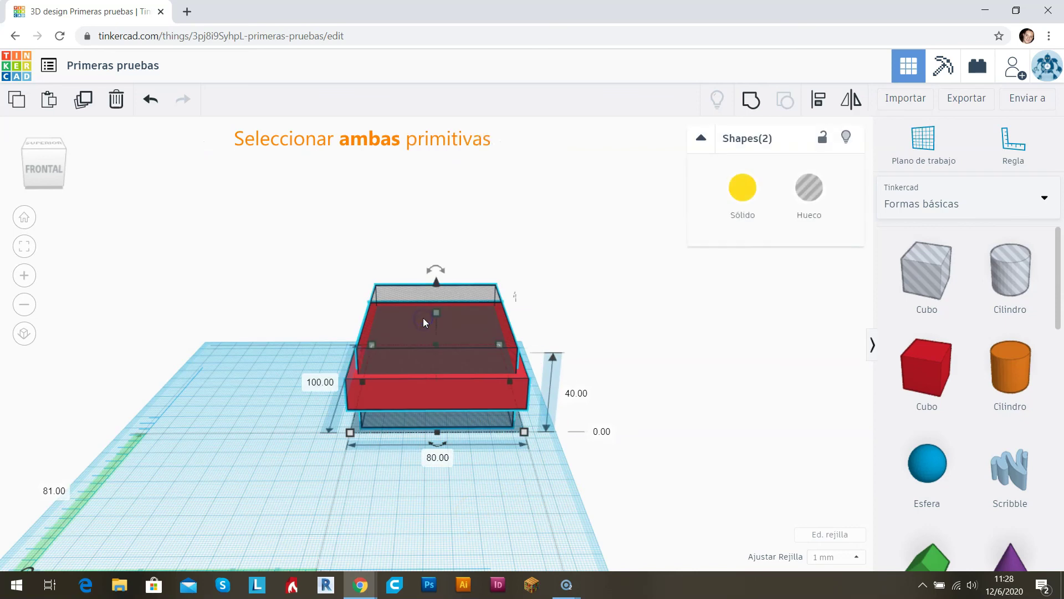
left_click(755, 104)
right_click_drag(510, 309, 532, 278)
left_click_drag(507, 309, 402, 406)
left_click(510, 405)
right_click_drag(510, 406, 559, 394)
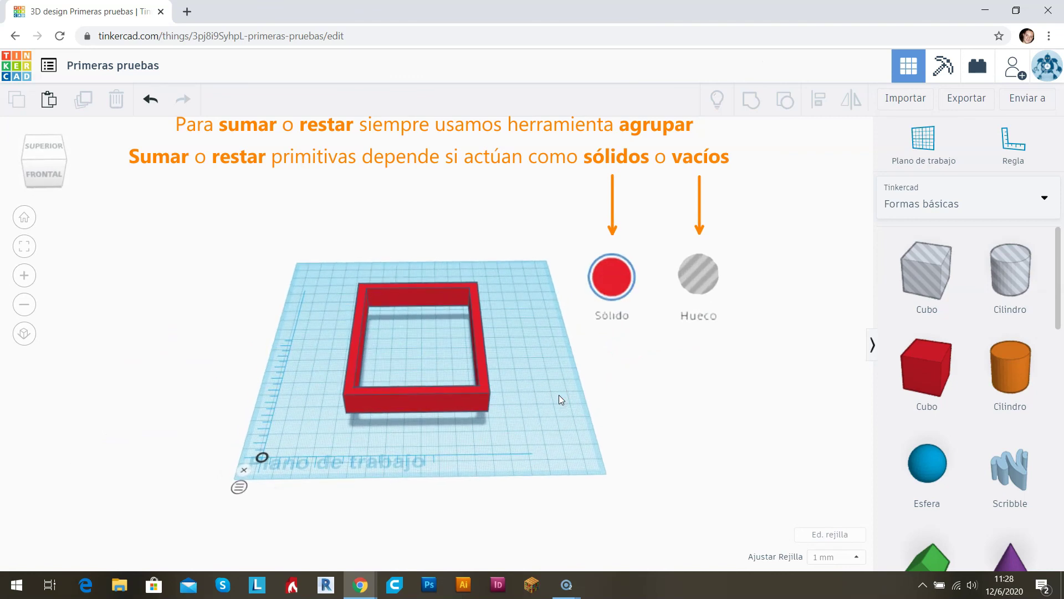